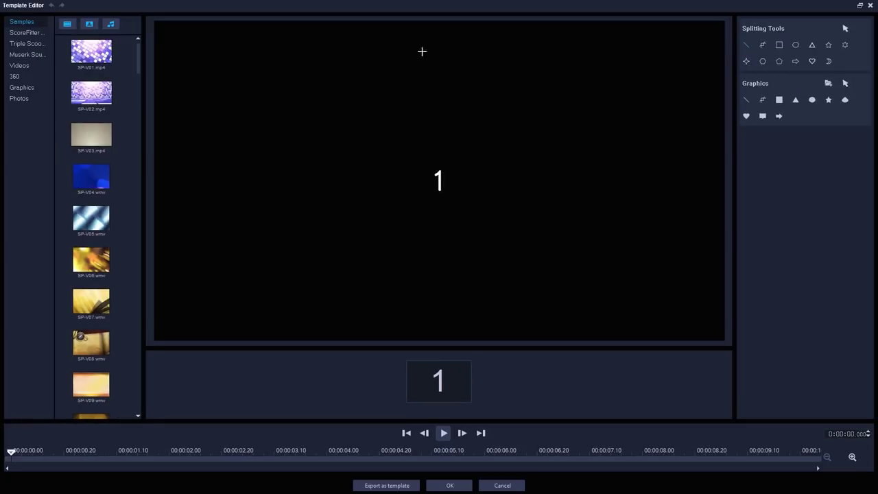
Split the canvas vertically, add a curved top-right corner split for region 3, and list library videos
mouse_move(316, 22)
mouse_down()
mouse_move(318, 294)
mouse_move(332, 339)
mouse_up()
click(762, 45)
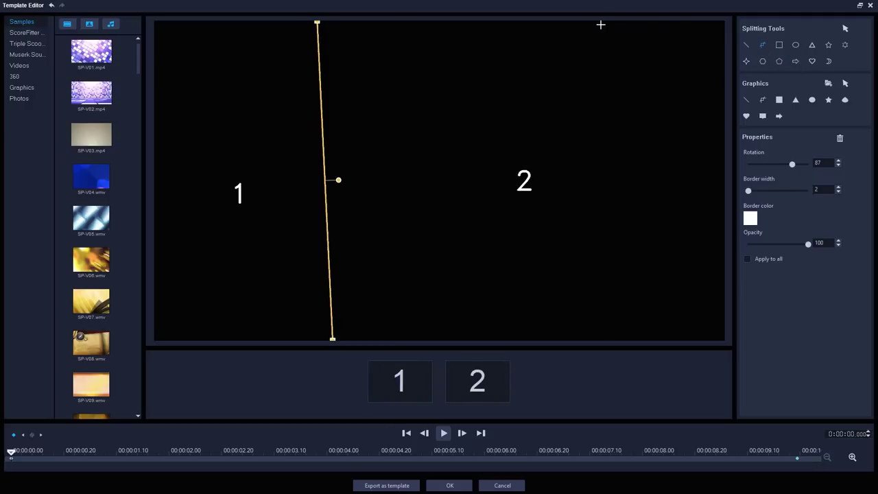
drag(594, 23, 723, 166)
click(845, 29)
drag(658, 94, 625, 117)
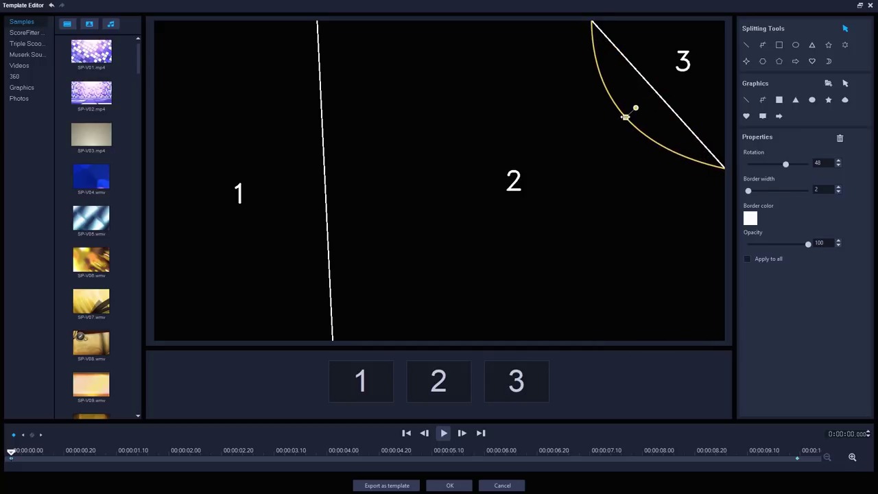
click(26, 65)
Fill regions 1, 3 and 2 with IMG02889.mp4, IMG03351.mp4 and IMG03864.mov, then shift region 1's clip left
drag(140, 60, 199, 261)
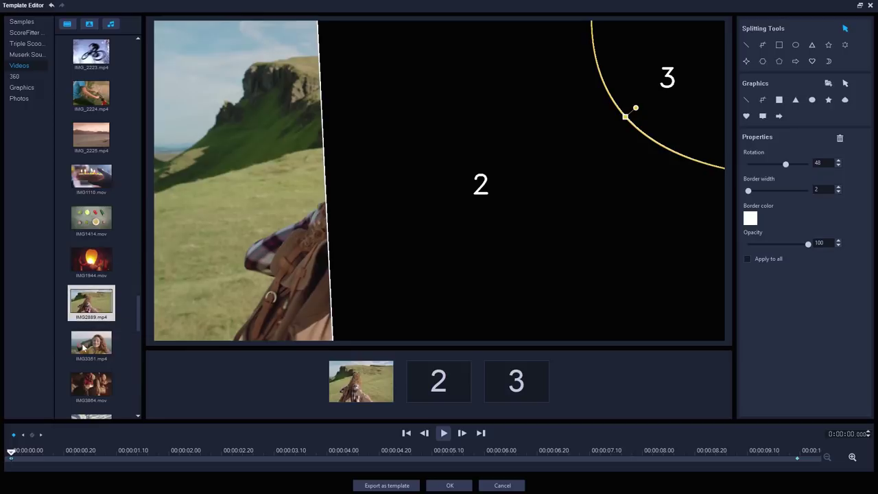
drag(91, 343, 629, 93)
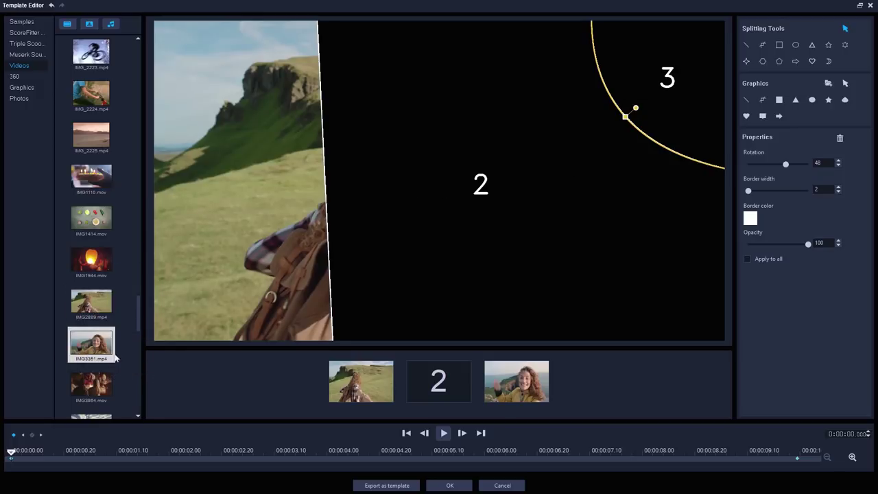
drag(91, 384, 444, 386)
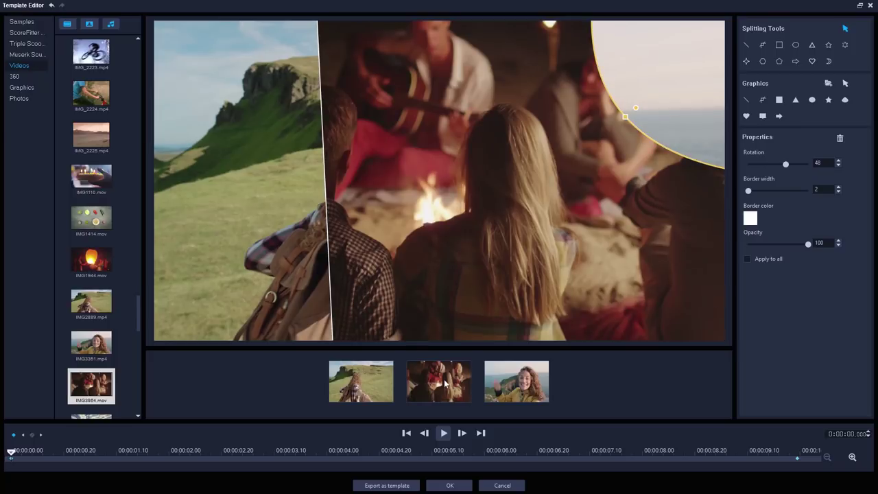
click(377, 392)
drag(304, 204, 220, 210)
Shrink the top-right clip and nudge it up-right so the woman's face fits, then preview
click(502, 378)
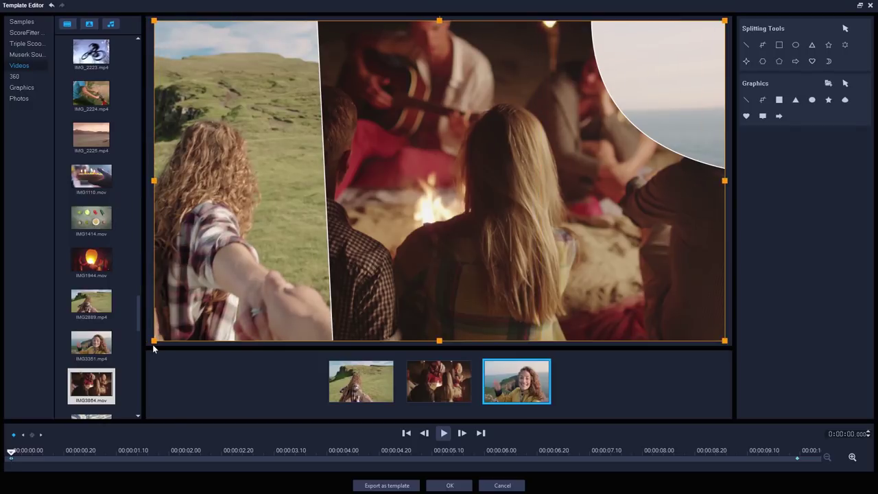
drag(152, 343, 499, 177)
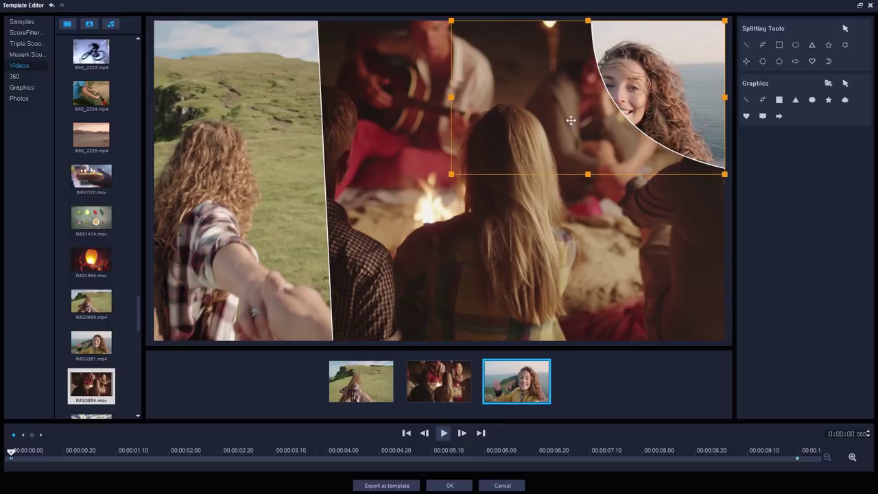
drag(621, 124, 628, 118)
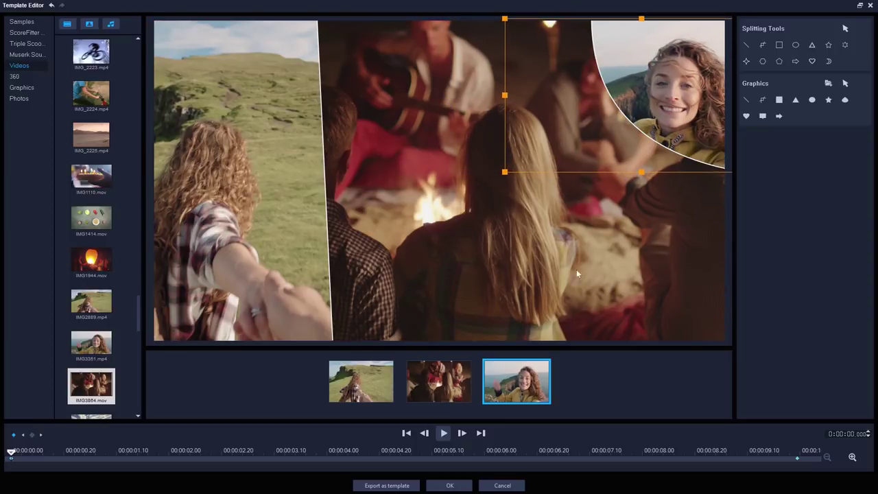
click(444, 432)
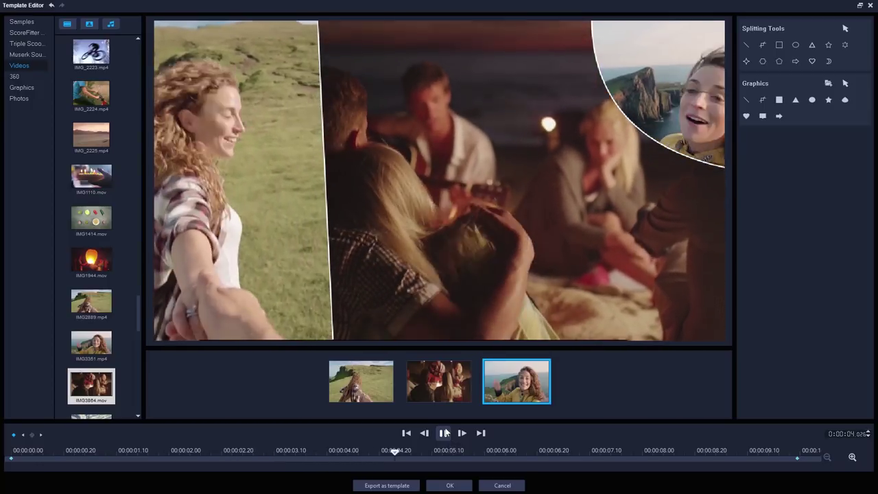
key(space)
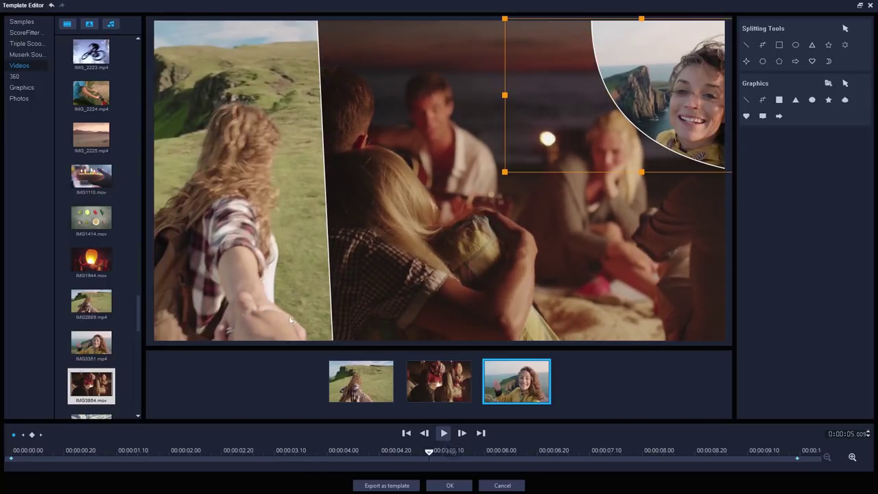
Undo all clip placements and splits back to a single undivided canvas
click(51, 6)
click(50, 6)
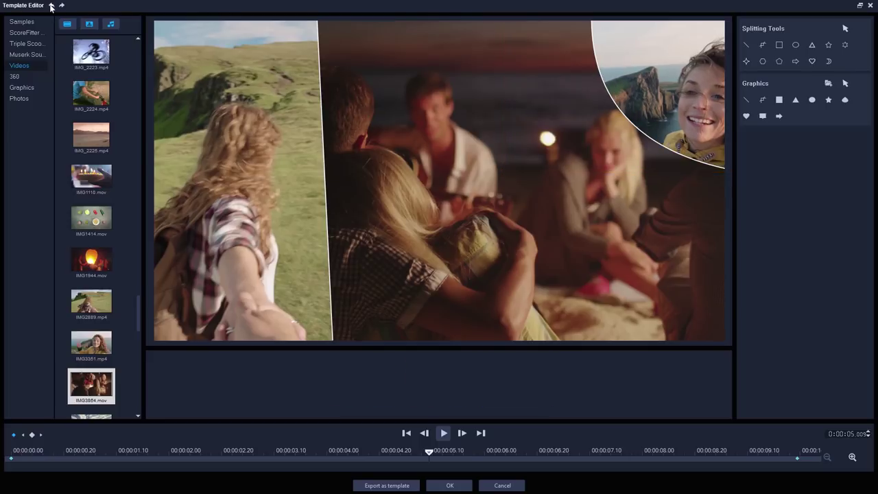
click(50, 7)
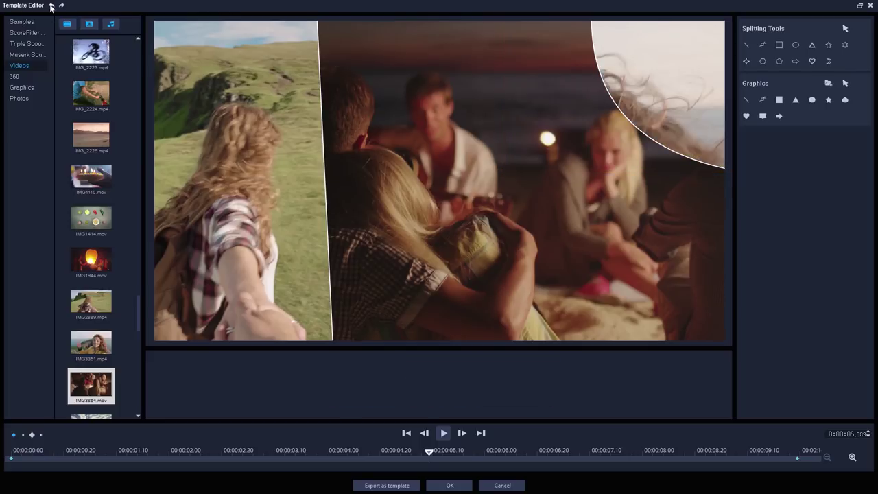
click(50, 7)
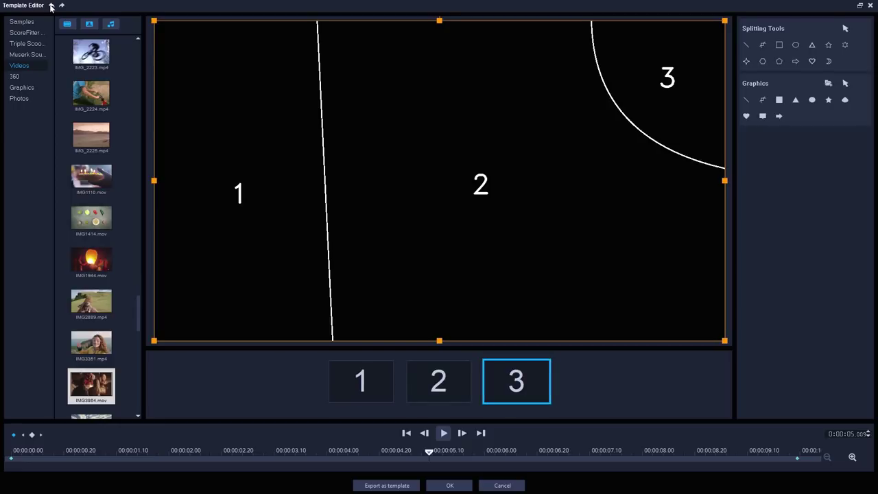
click(51, 7)
click(51, 7)
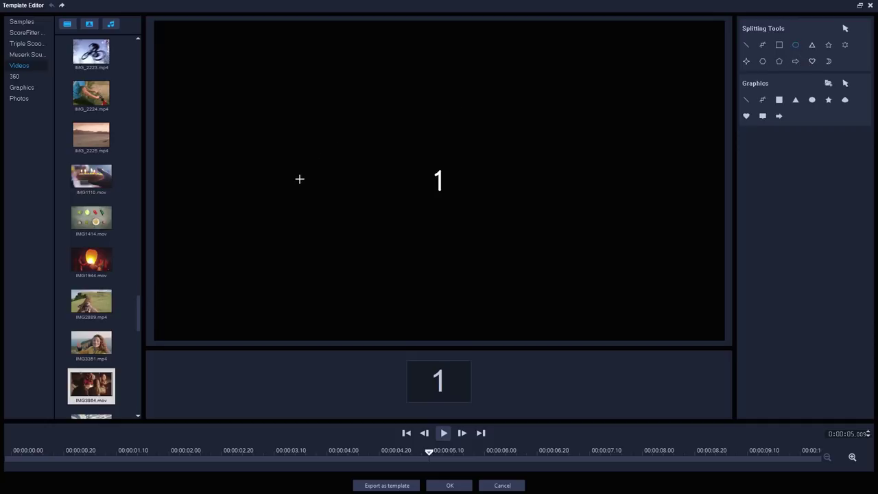
Draw a lower-left circle region, with a mountain clip behind and the climber clip inside
drag(300, 179, 130, 346)
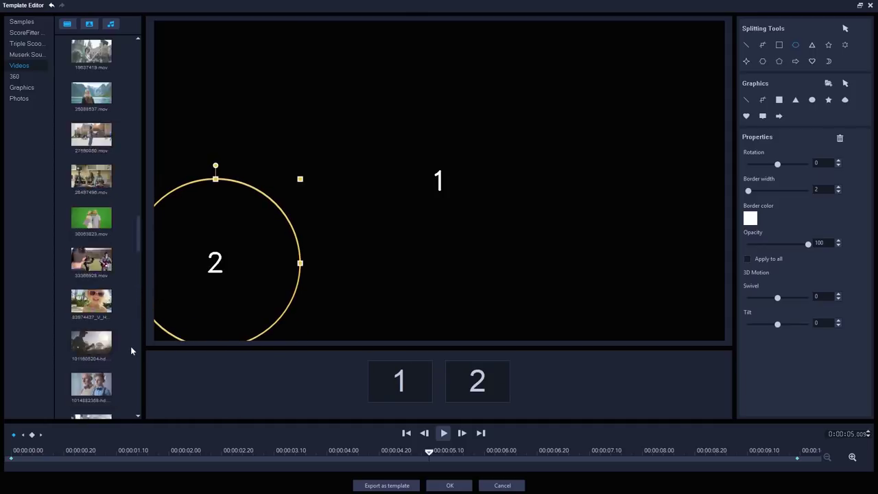
drag(98, 136, 309, 179)
drag(99, 183, 209, 257)
click(406, 432)
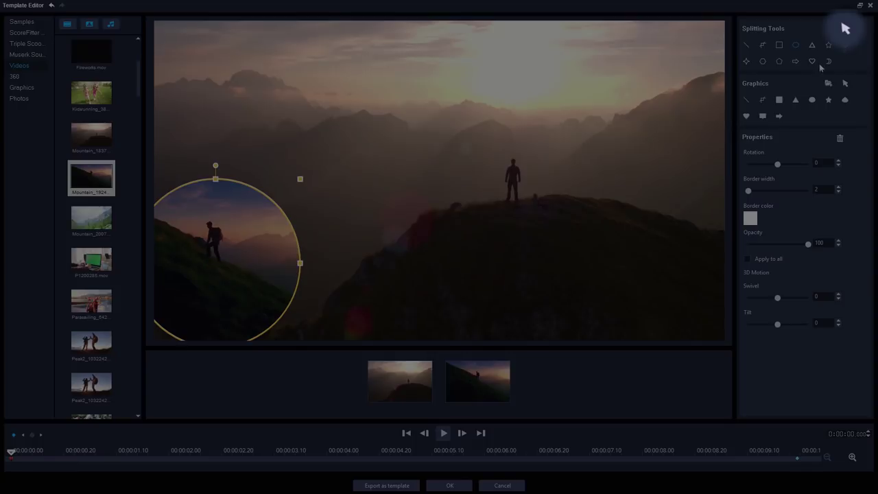
click(847, 34)
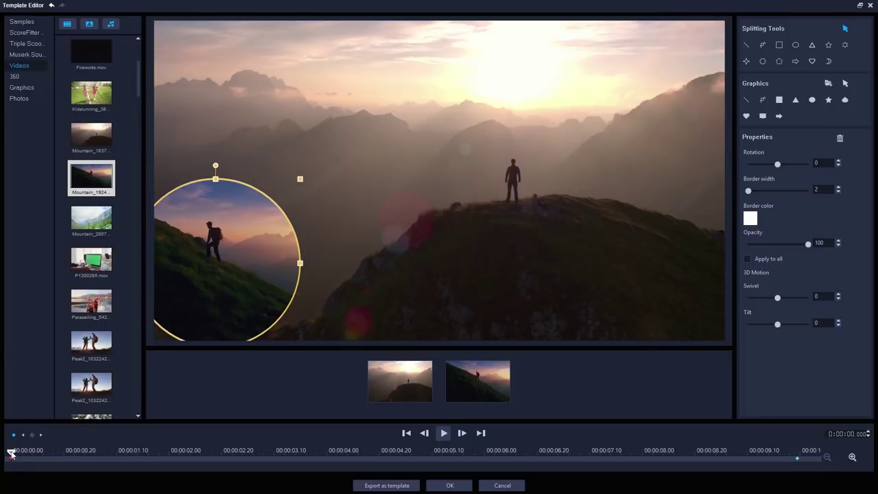
Scrub the playhead forward to about 5 seconds
drag(12, 454, 127, 455)
drag(210, 450, 584, 447)
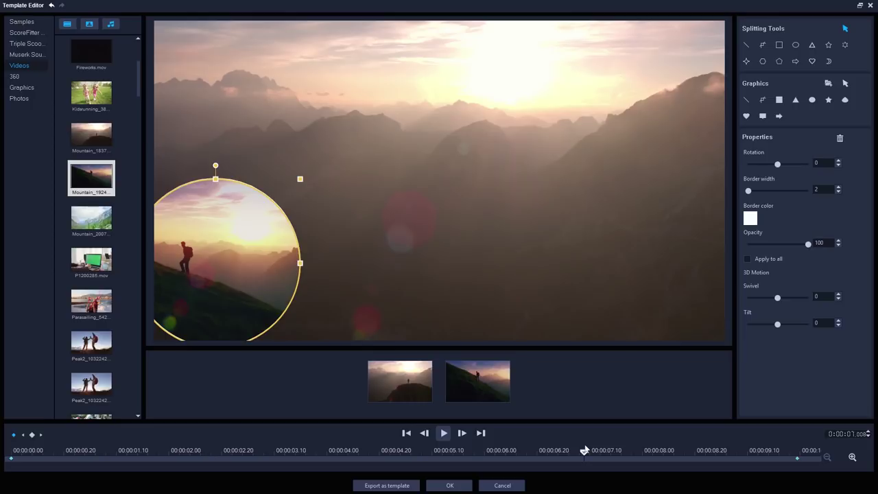
drag(584, 450, 574, 449)
drag(491, 450, 426, 450)
Shrink the circle, move it lower-left and set its rotation to 8
drag(222, 274, 232, 277)
drag(327, 191, 252, 269)
drag(196, 307, 199, 281)
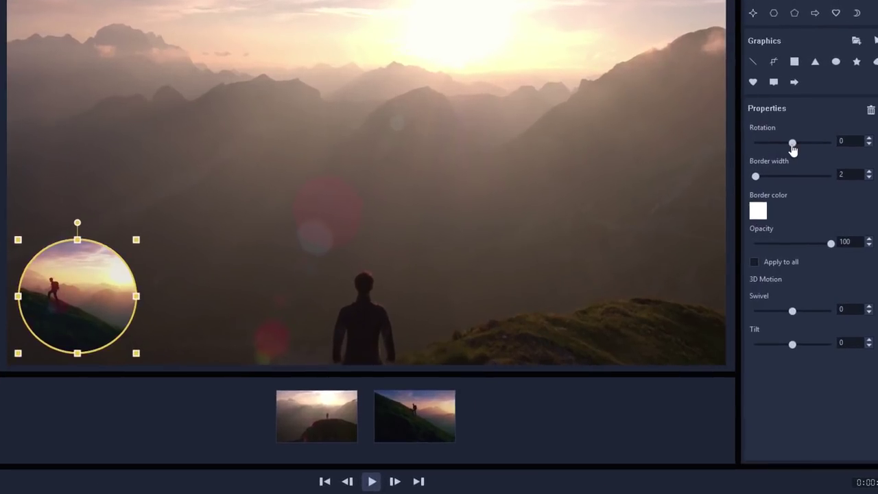
drag(792, 147, 794, 148)
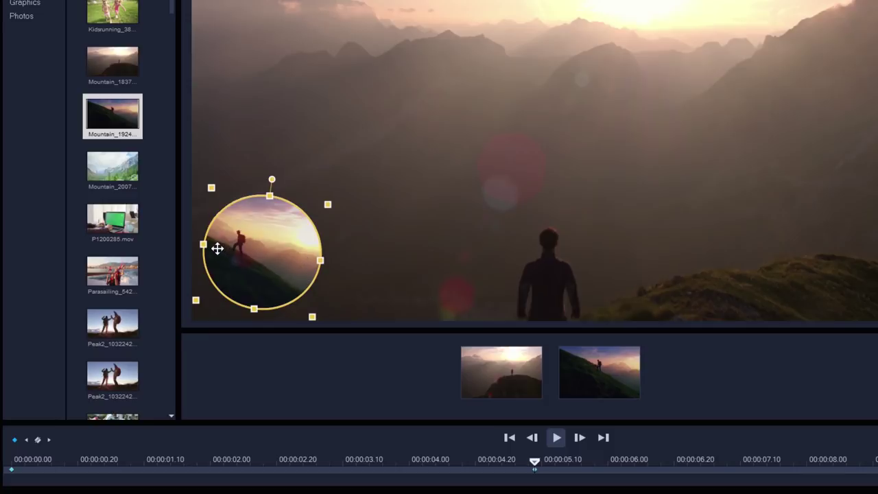
At the start, shift the climber clip slightly left inside the circle
click(26, 443)
click(613, 384)
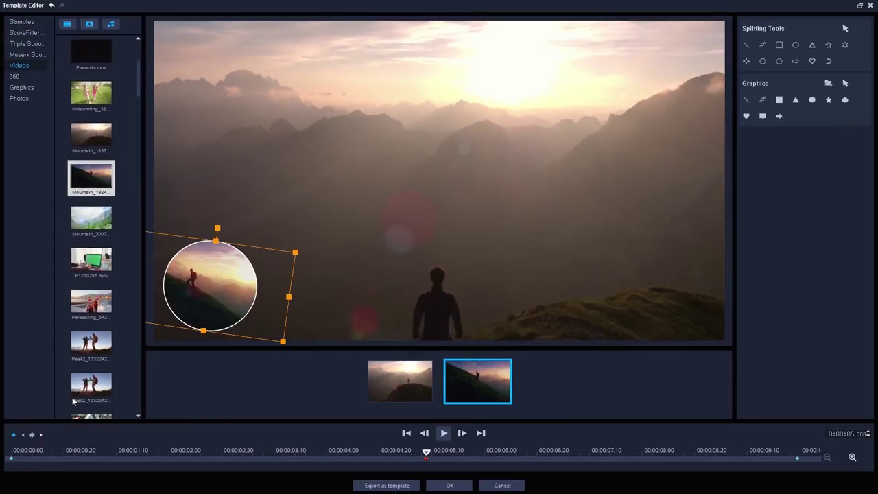
drag(183, 296, 173, 296)
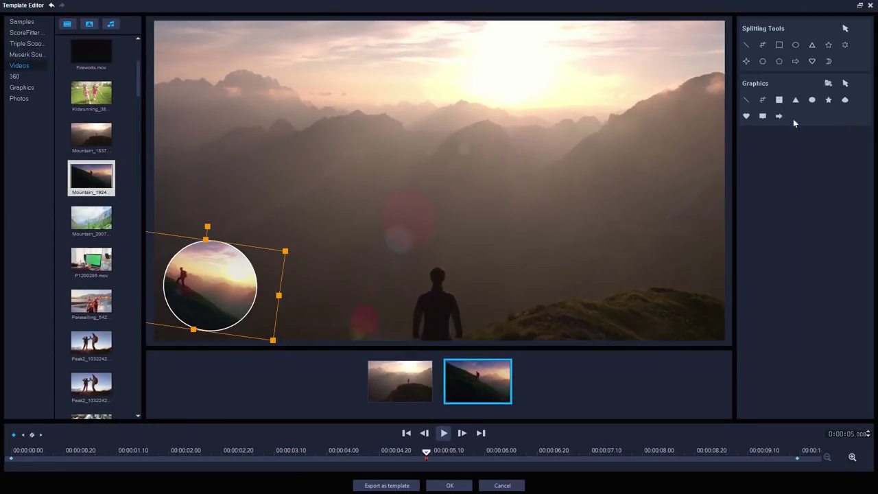
click(845, 28)
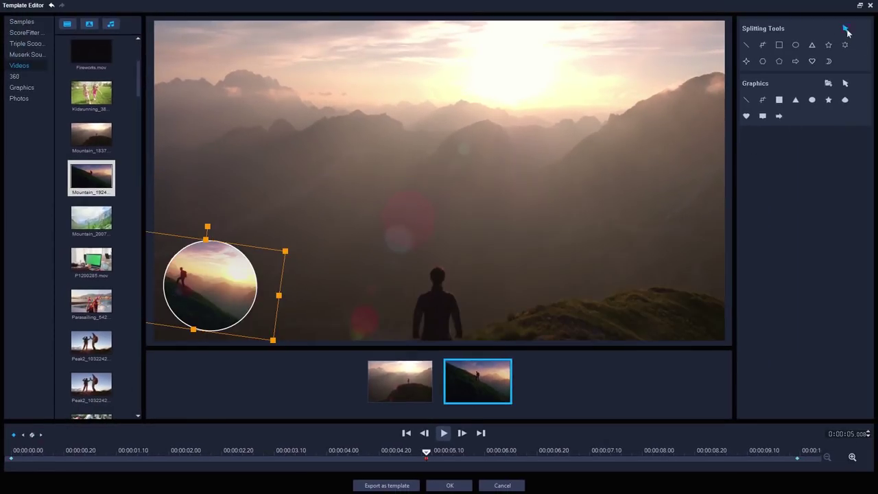
Give the circle inset 3D motion with swivel 21 and tilt 21, then replay from the start
click(182, 290)
click(183, 291)
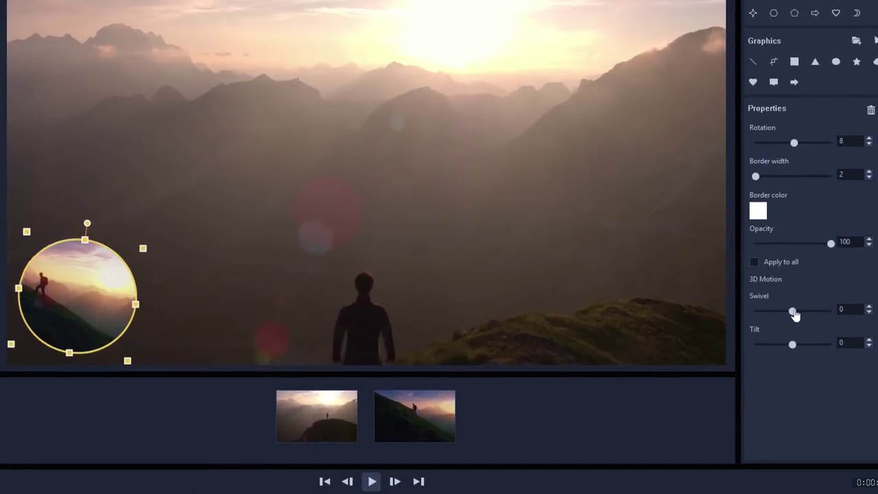
drag(794, 314, 797, 312)
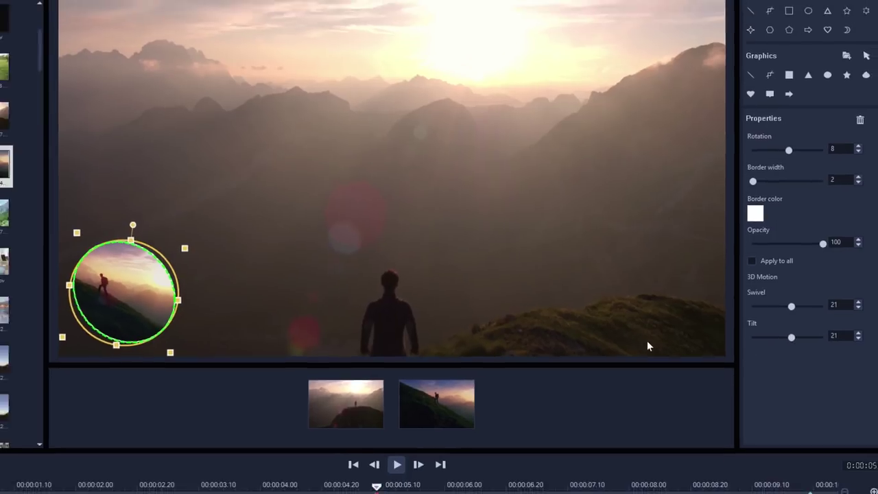
click(642, 354)
click(406, 433)
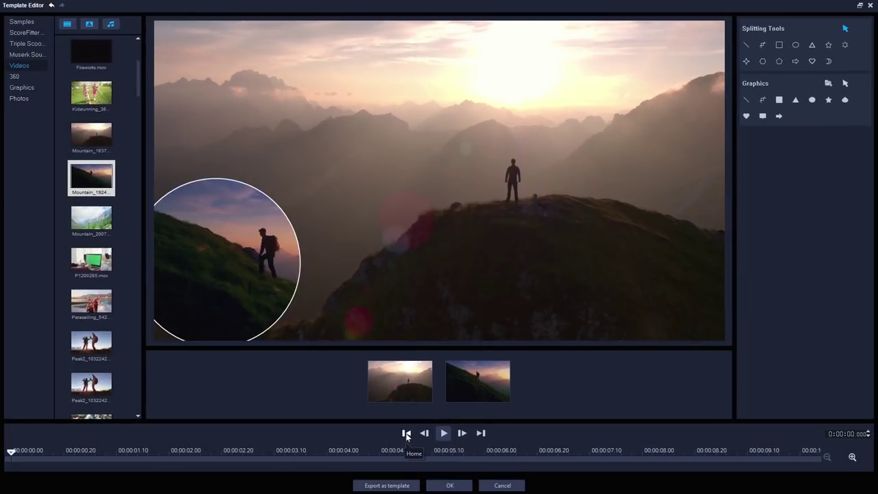
click(444, 433)
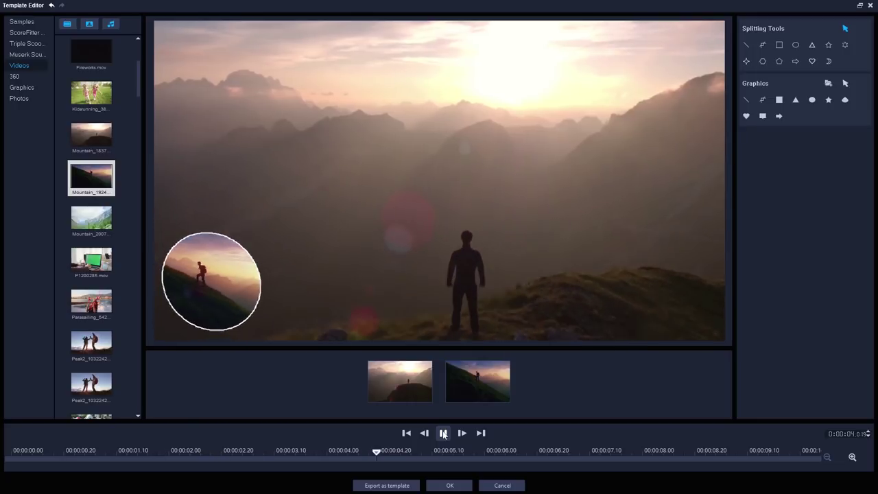
At about 7 seconds, remove the circle inset from the frame
click(444, 433)
click(588, 455)
click(199, 322)
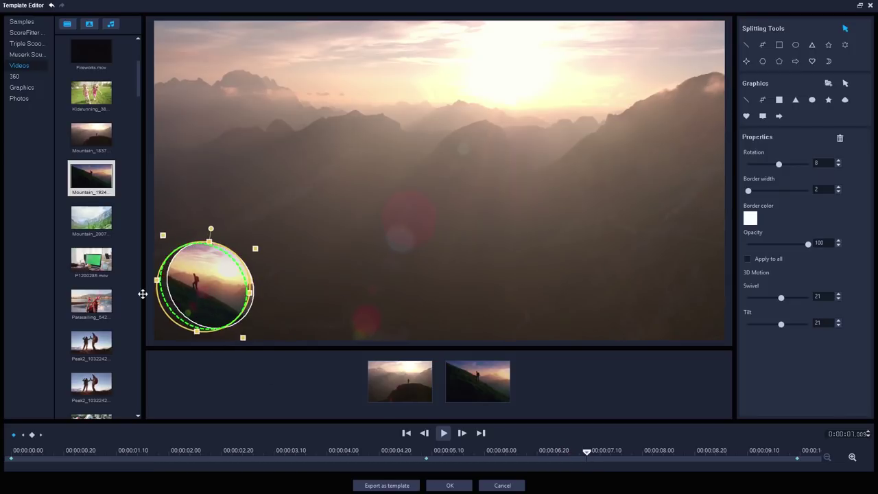
key(Delete)
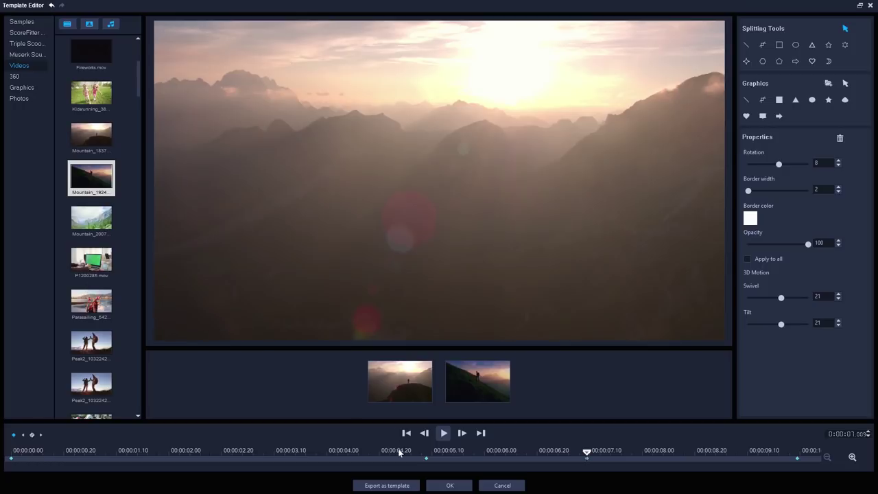
Replay the preview and step back to the 5-second keyframe to check the motion
click(399, 452)
click(443, 433)
click(507, 456)
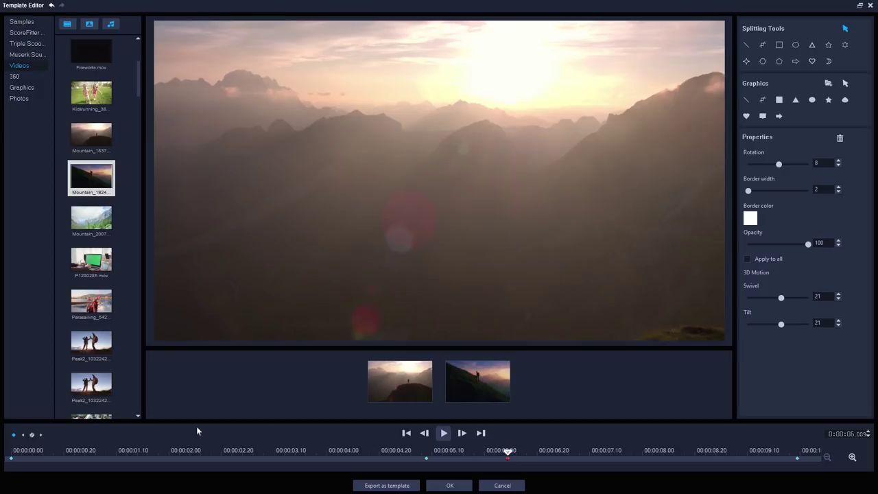
click(25, 436)
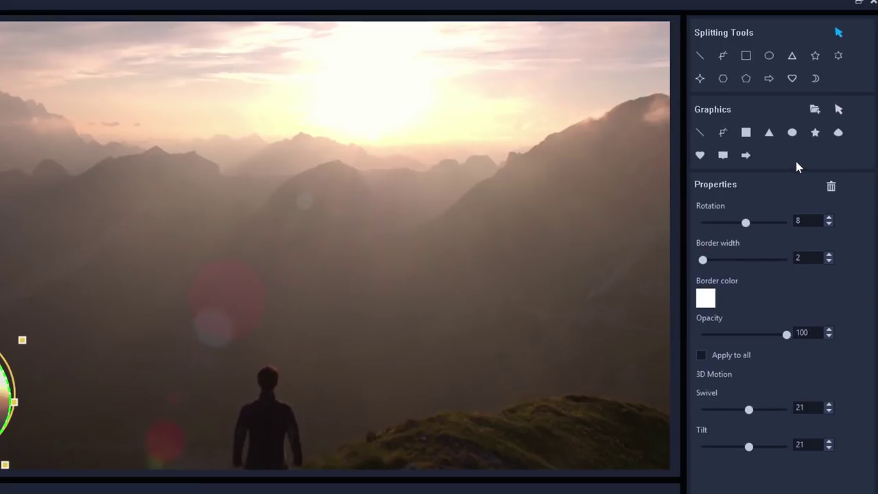
Try a white star and a white heart graphic over the video, then undo them
click(814, 133)
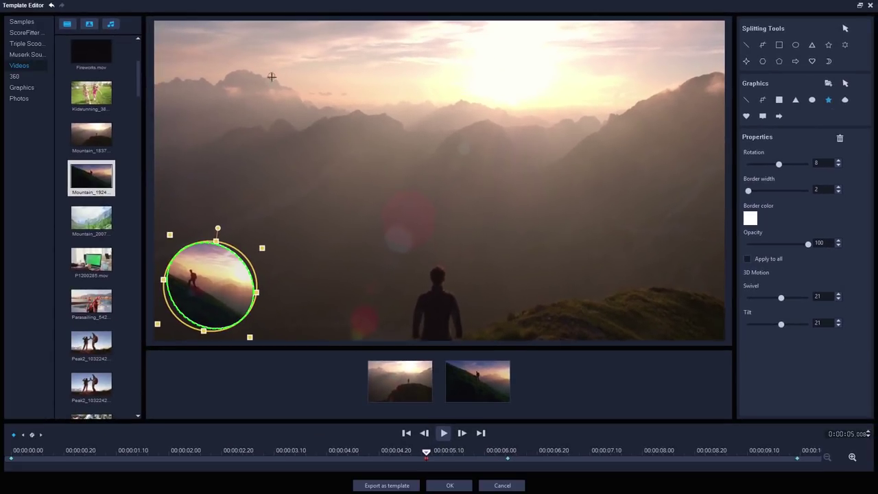
drag(272, 77, 366, 157)
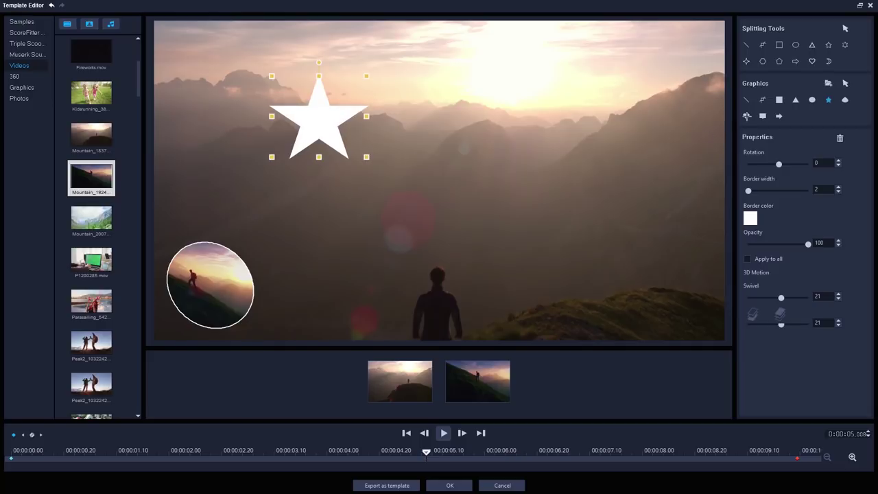
click(747, 117)
drag(536, 81, 655, 167)
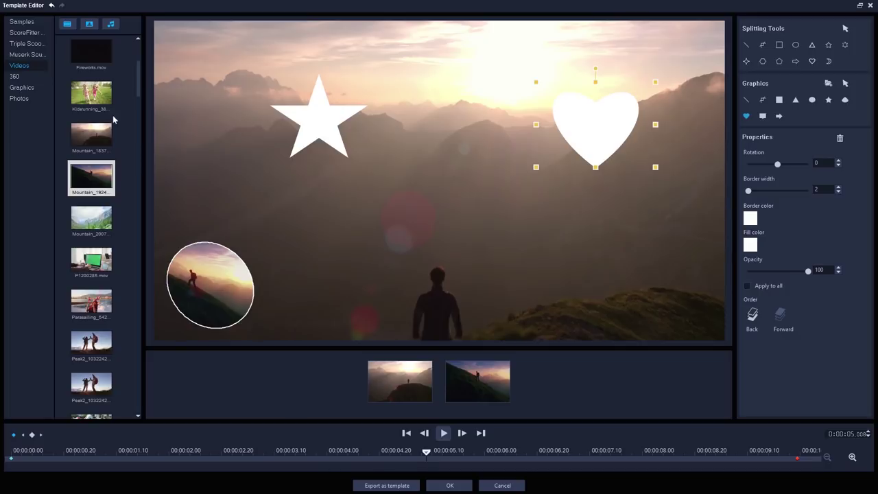
click(52, 5)
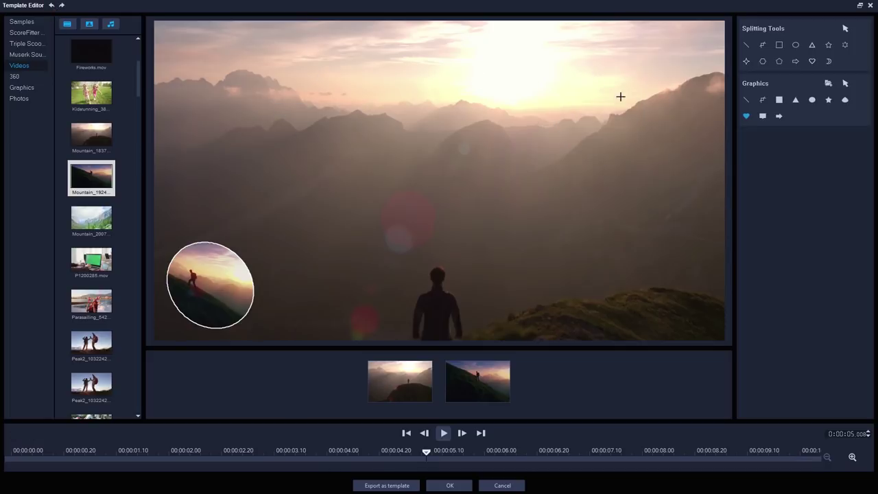
Add Best Holiday Ever graphic.png to the template and scrub ahead to view it
click(830, 83)
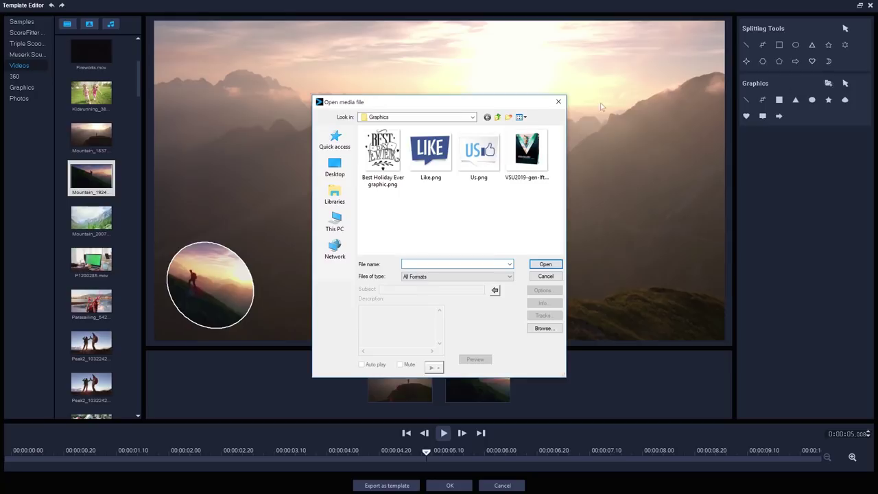
click(381, 156)
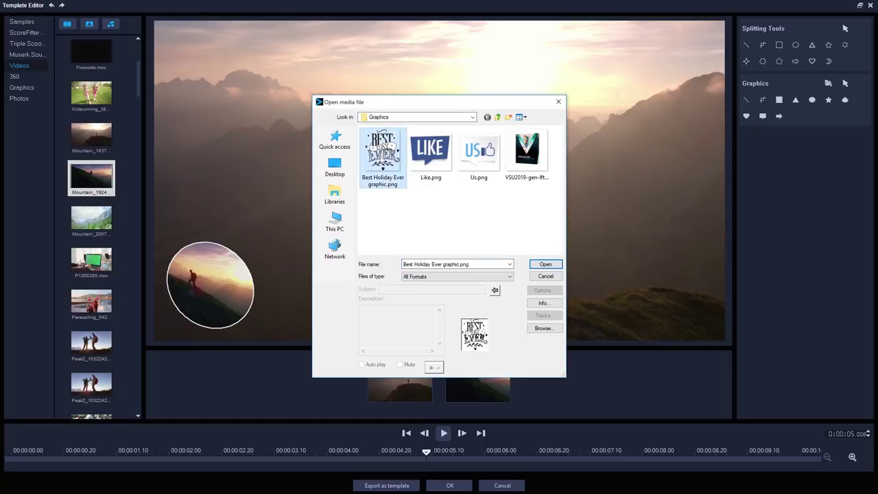
click(546, 264)
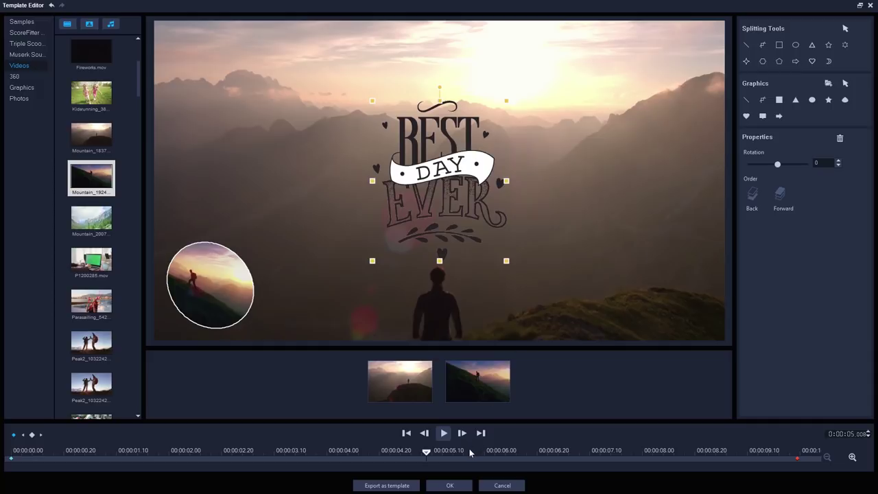
drag(469, 448, 461, 452)
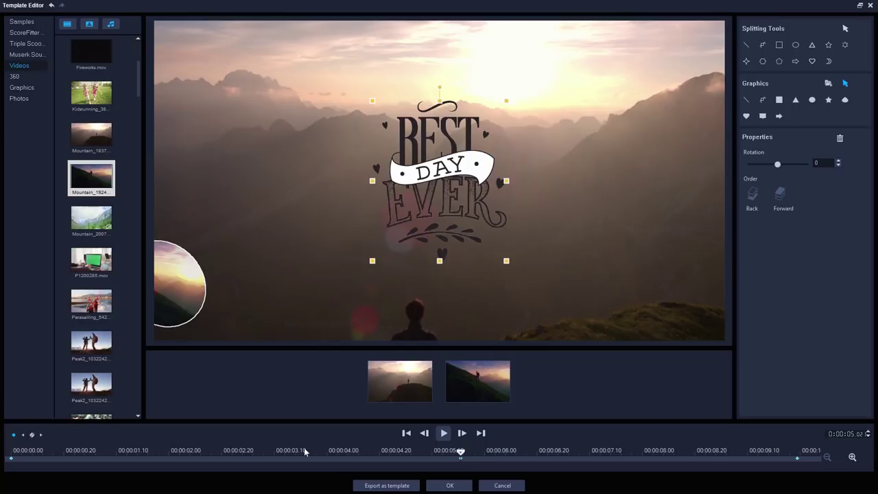
Shrink the Best Day Ever graphic from both corners at the 5.02-second keyframe
click(576, 455)
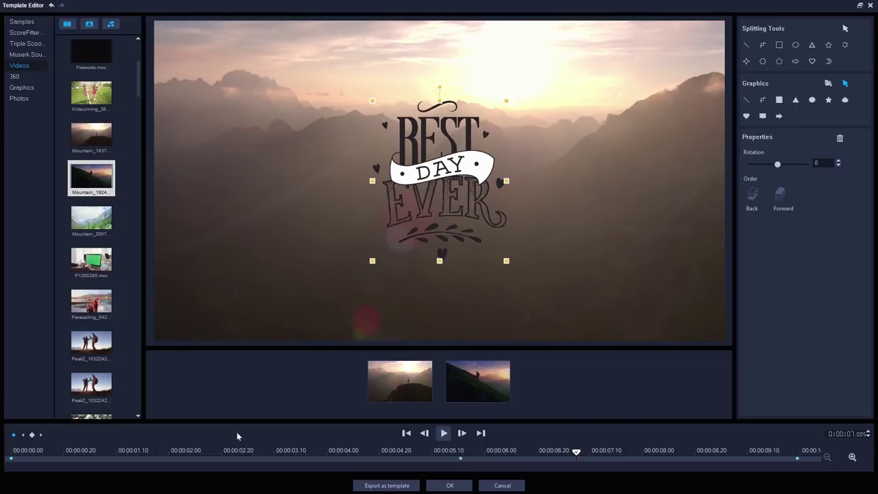
click(22, 436)
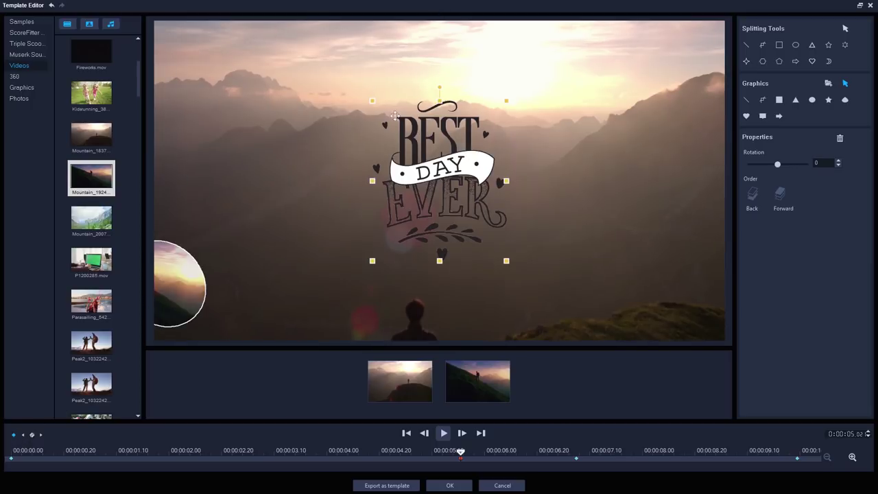
drag(372, 101, 406, 131)
drag(506, 260, 483, 235)
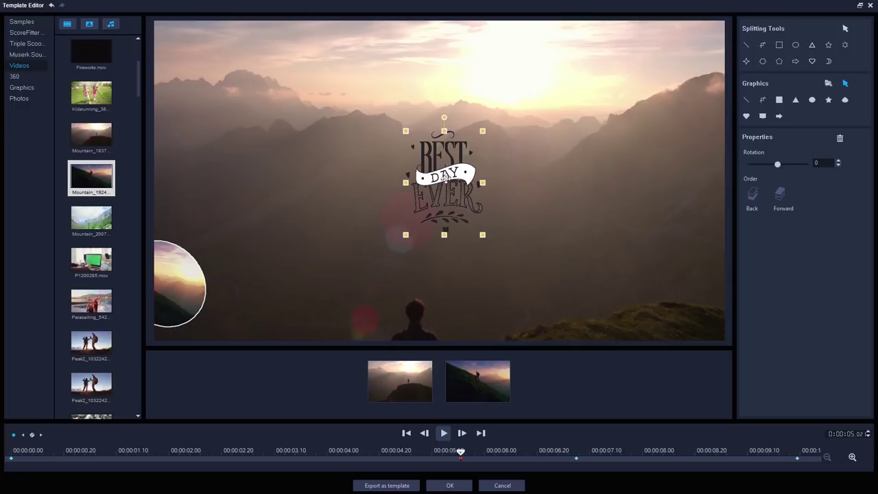
Move the graphic up to the top edge at 5.02 seconds and higher still at the start
drag(452, 184, 440, 18)
click(406, 433)
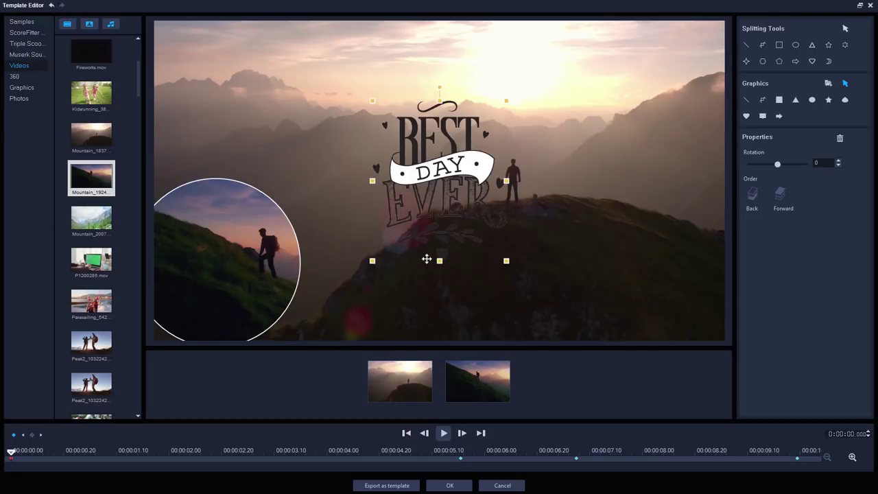
drag(430, 194, 439, 2)
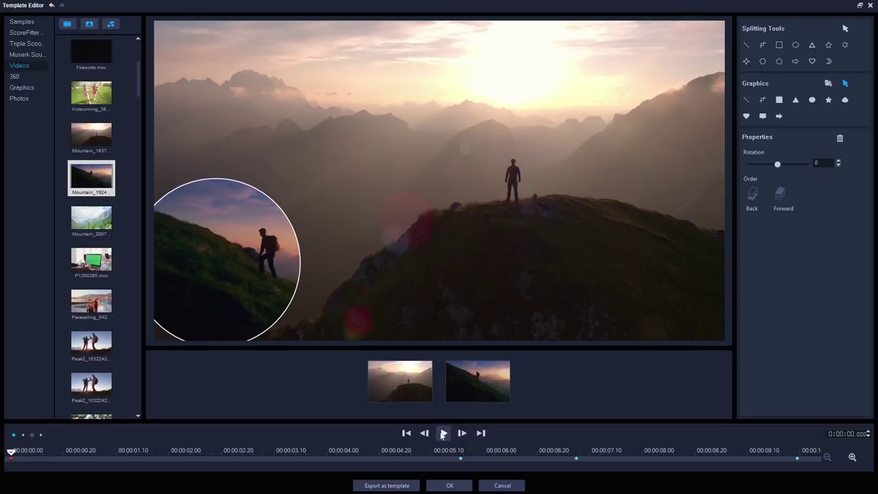
click(443, 433)
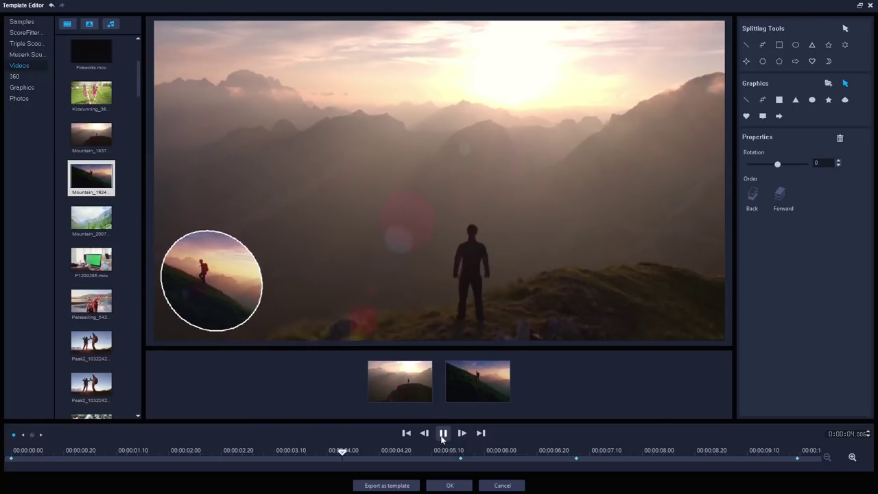
click(443, 434)
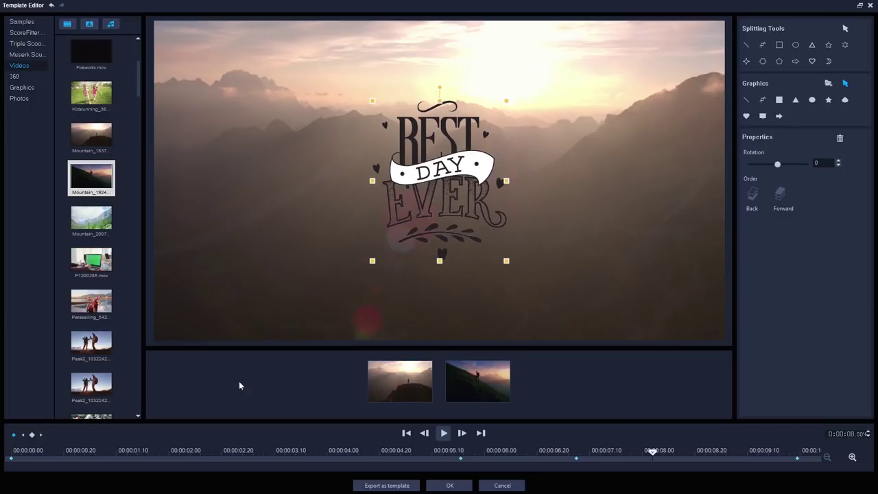
At the 6.20 keyframe, draw a small white rectangle over the A in DAY, then reselect the Best Day Ever graphic
click(24, 436)
click(779, 101)
drag(429, 161, 444, 175)
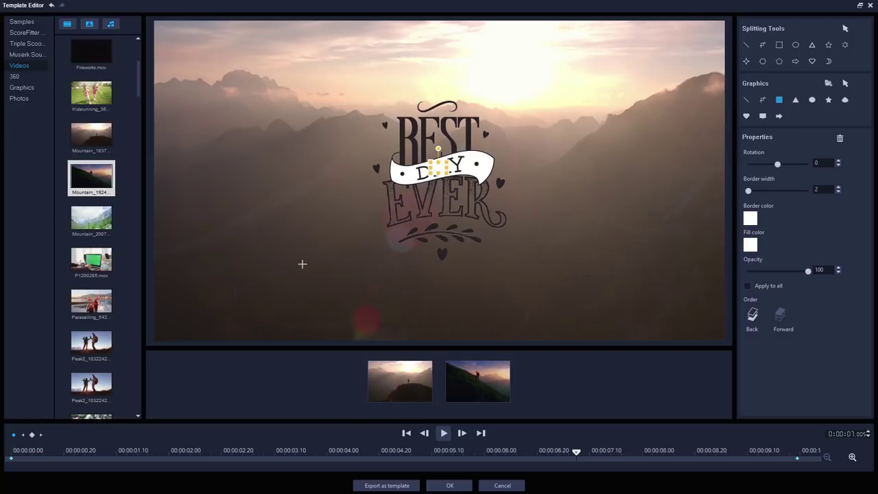
click(31, 436)
click(845, 83)
click(411, 118)
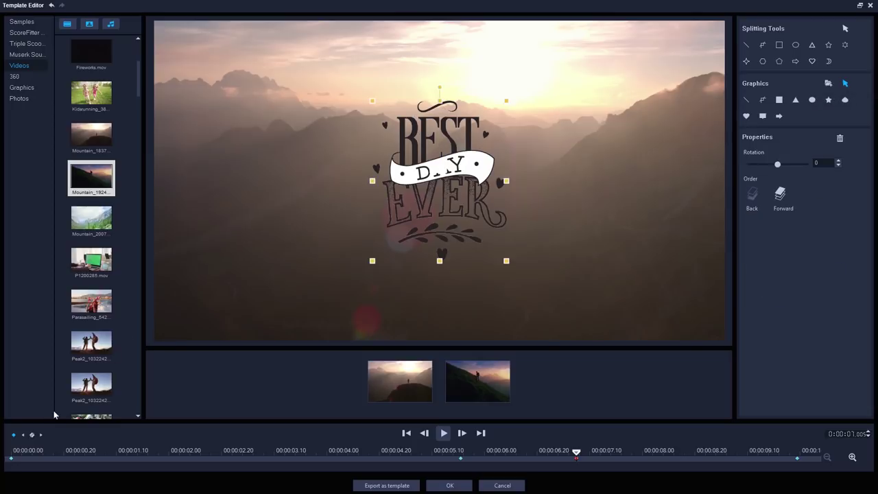
At the 5.02-second keyframe, drag the selected object above the top edge of the frame
click(23, 435)
click(461, 460)
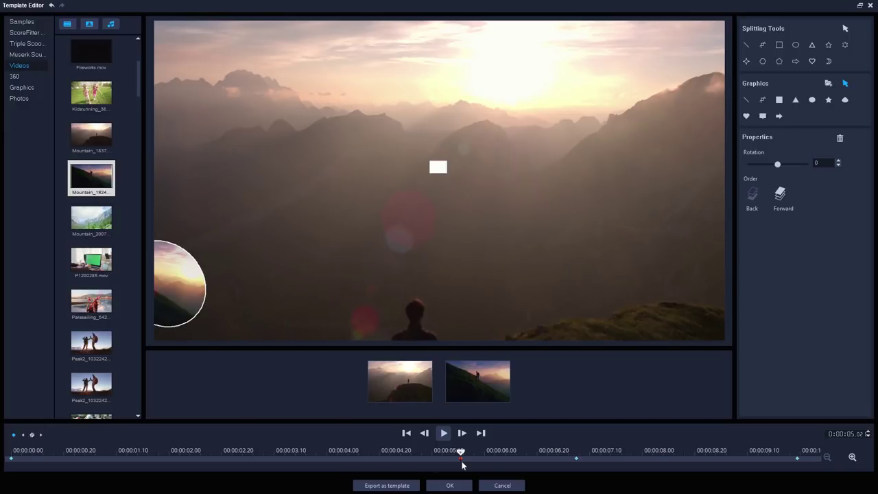
click(439, 169)
drag(439, 168, 438, 14)
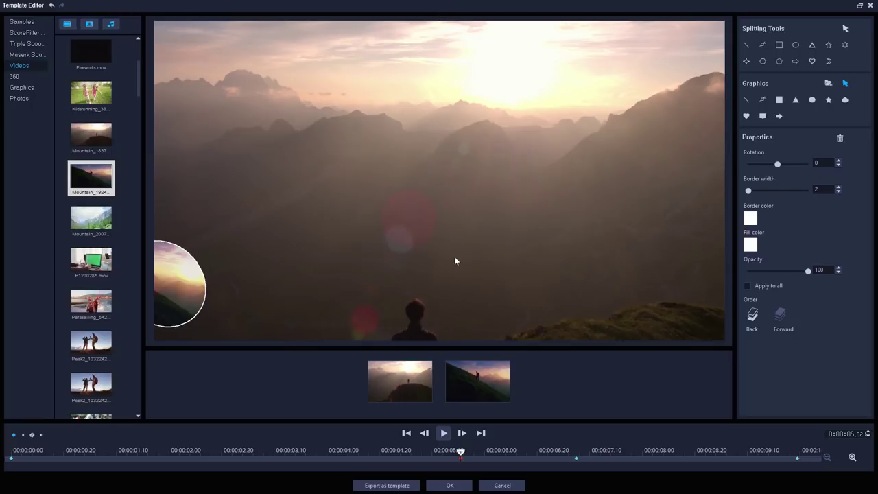
Step forward frame by frame and scrub ahead to check the graphic sliding down into place
click(461, 433)
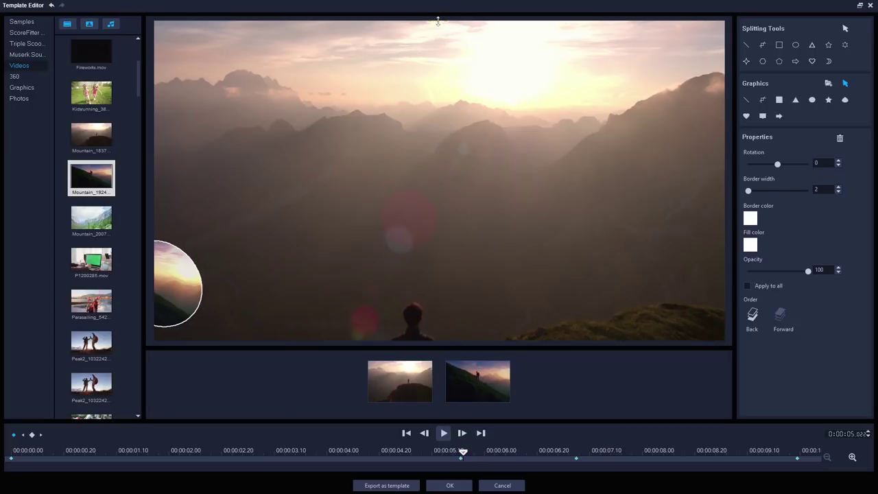
click(461, 433)
click(460, 433)
click(461, 433)
click(461, 433)
click(461, 433)
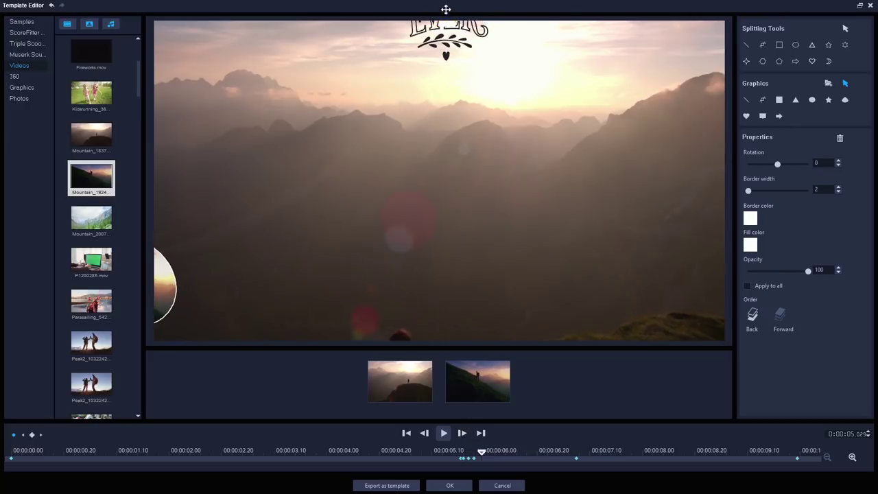
click(461, 433)
click(462, 432)
click(461, 433)
click(461, 433)
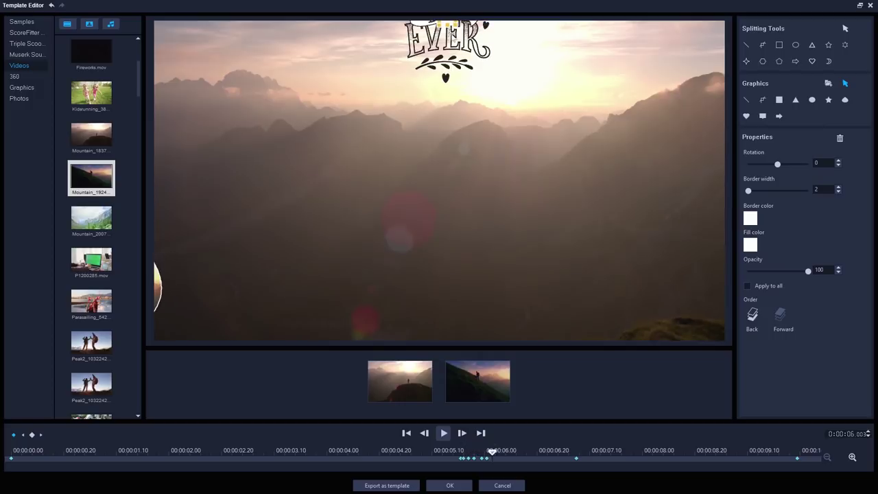
click(462, 433)
click(461, 433)
click(461, 433)
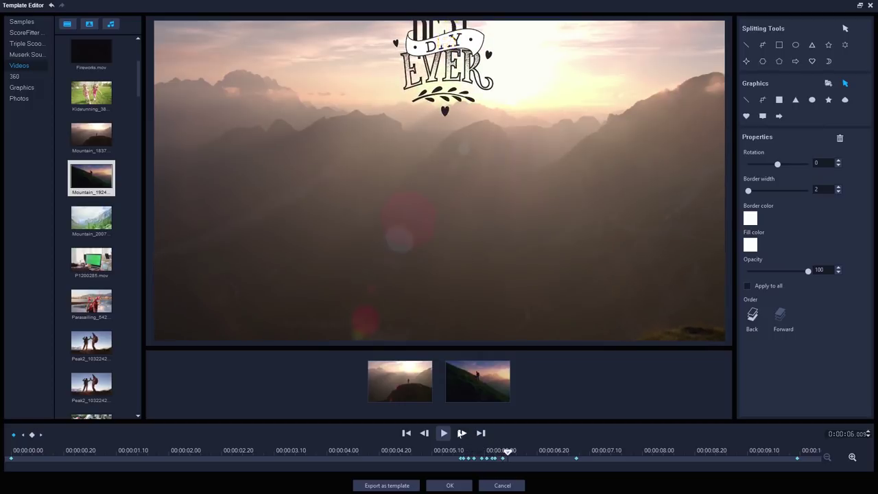
click(459, 433)
click(459, 433)
click(459, 433)
drag(517, 451, 688, 454)
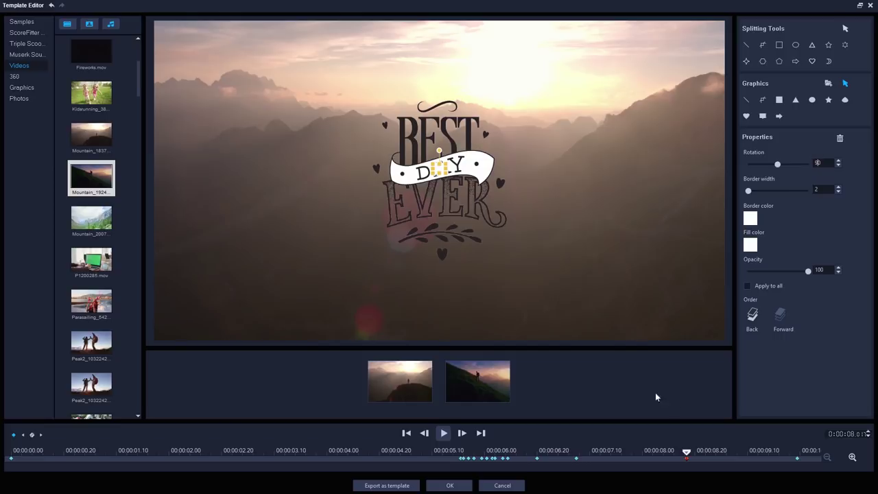
At 9.10 seconds, stretch the white rectangle out to both corners so it fills the entire frame
click(751, 455)
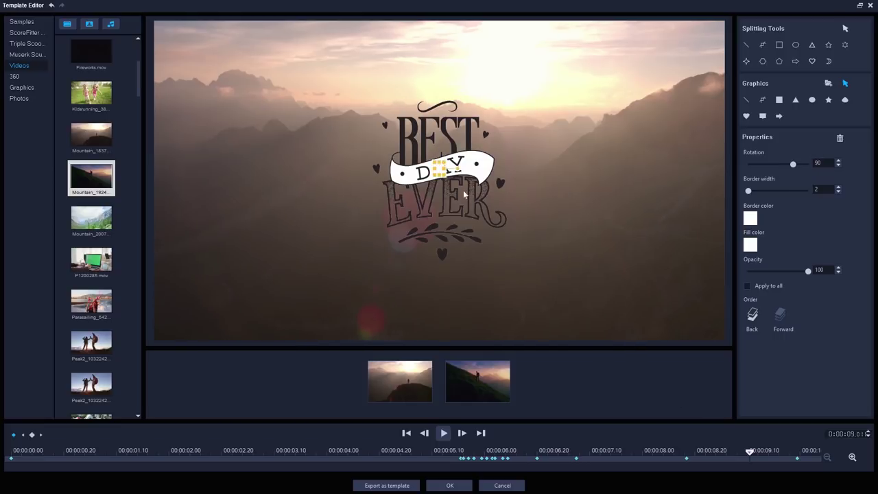
drag(432, 177, 154, 339)
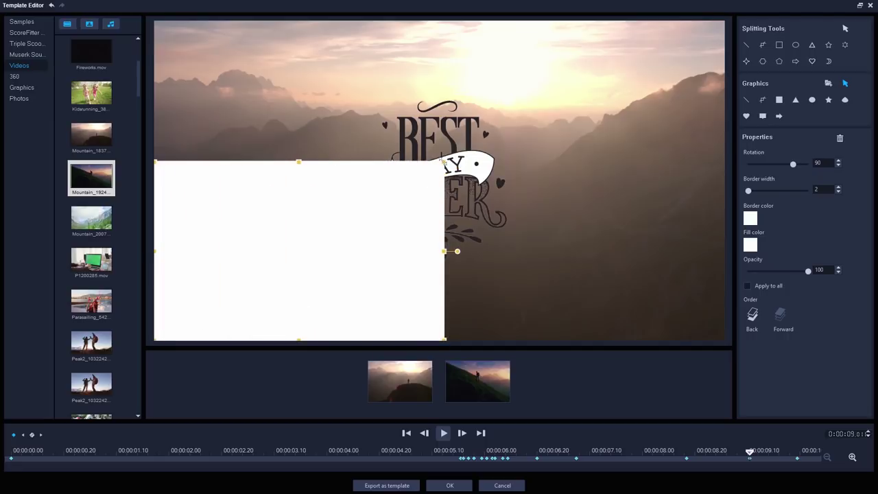
drag(445, 162, 726, 22)
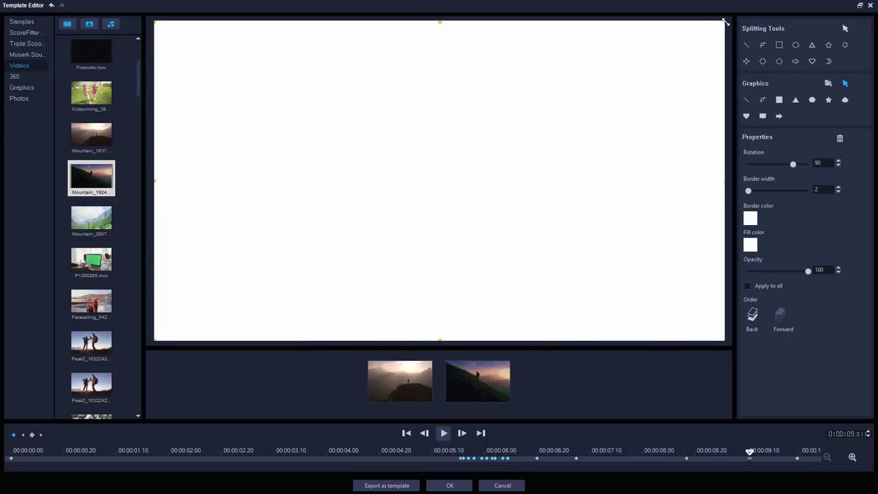
click(798, 455)
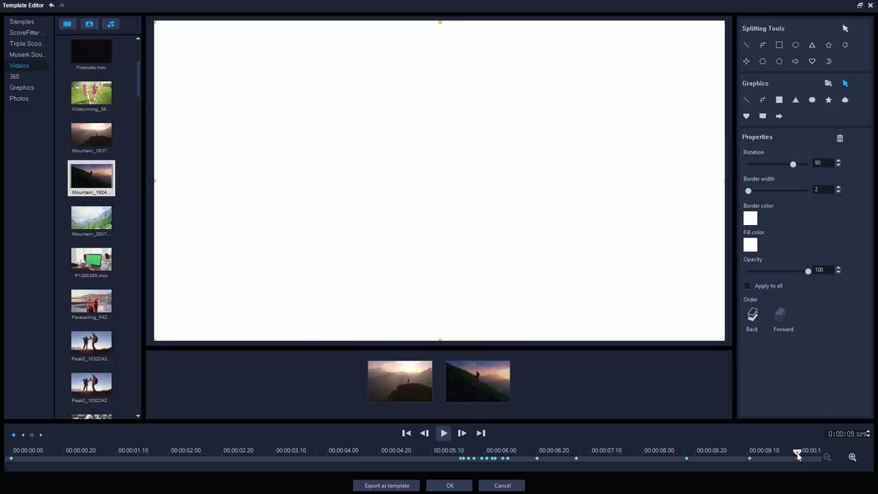
click(405, 433)
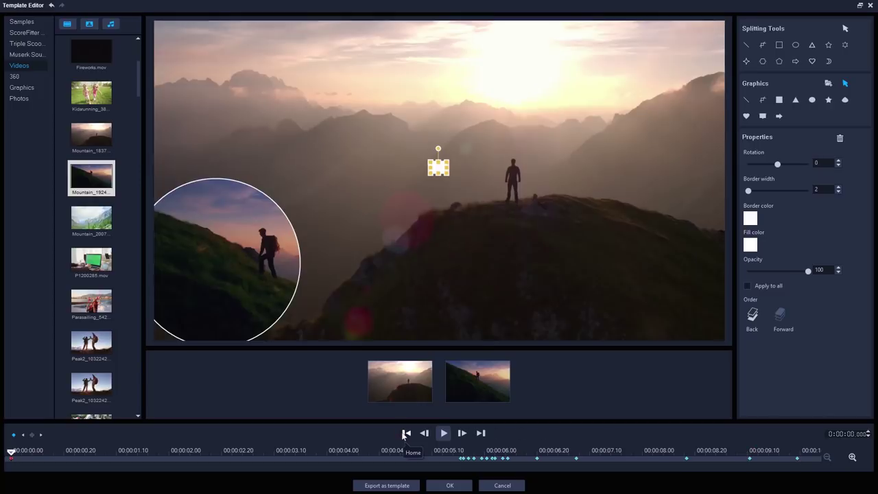
Remove the stray small shape and send the white rectangle behind the graphic at about 6 seconds
click(445, 125)
key(ctrl+z)
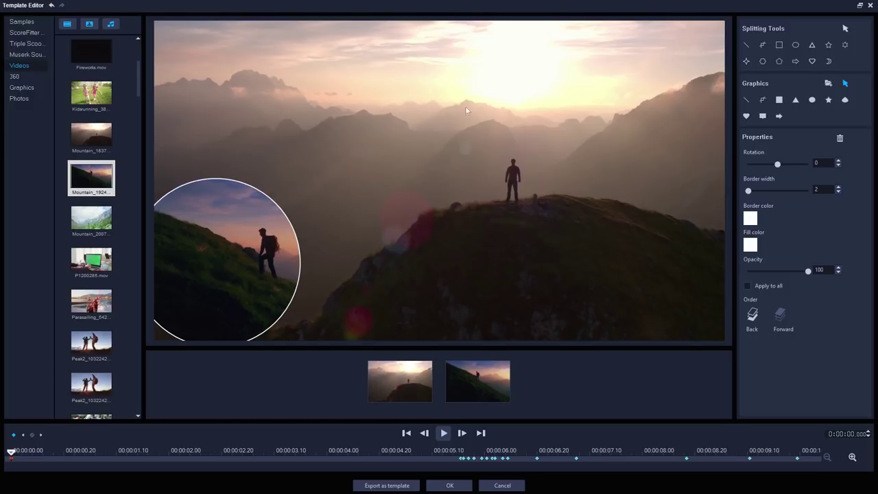
click(553, 451)
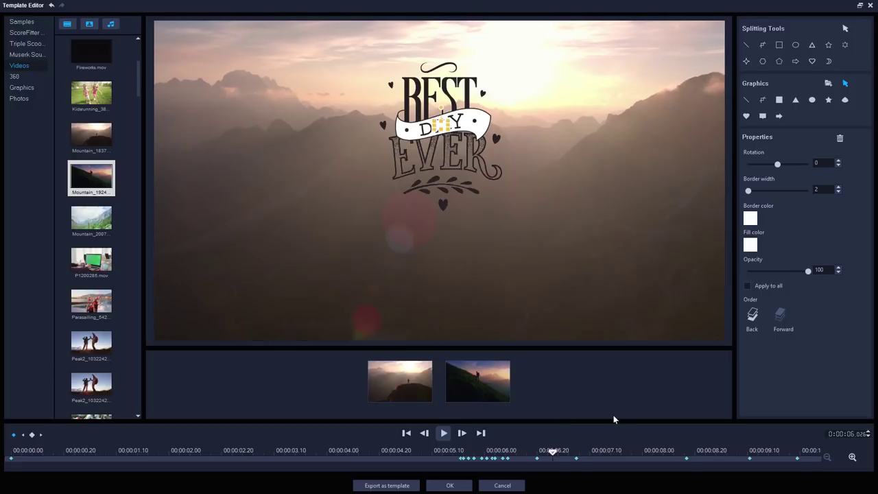
click(754, 318)
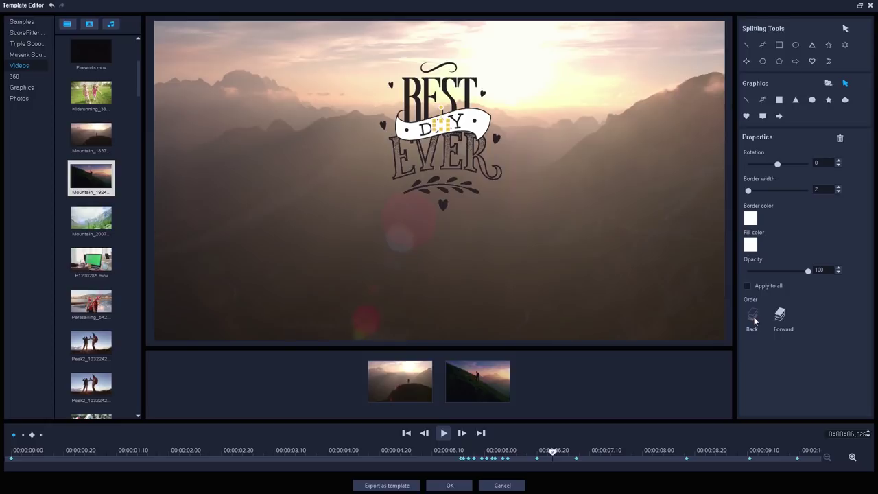
click(683, 306)
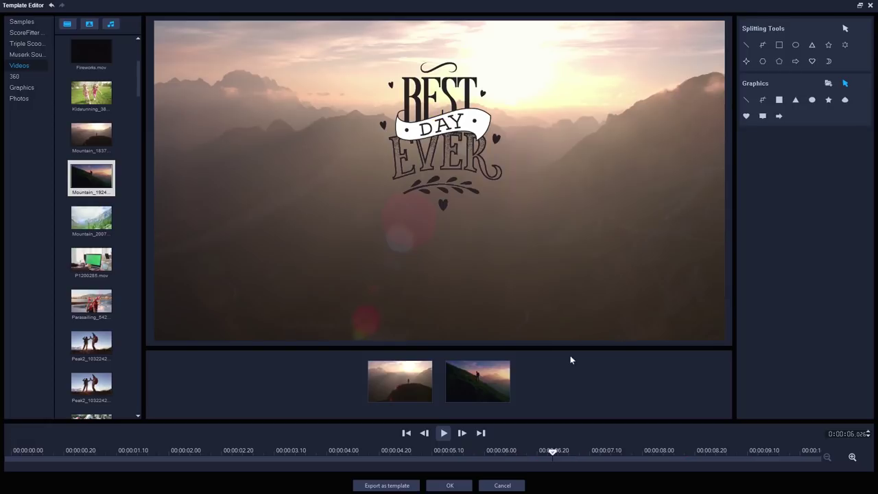
click(406, 434)
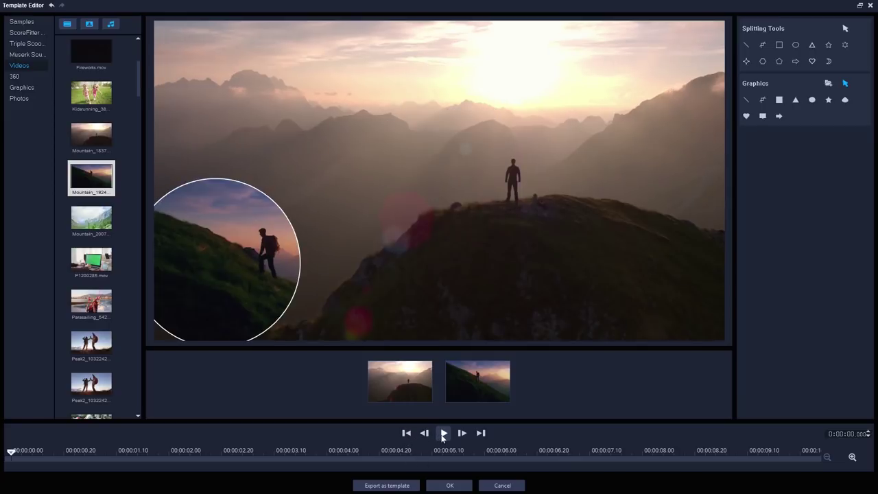
click(443, 433)
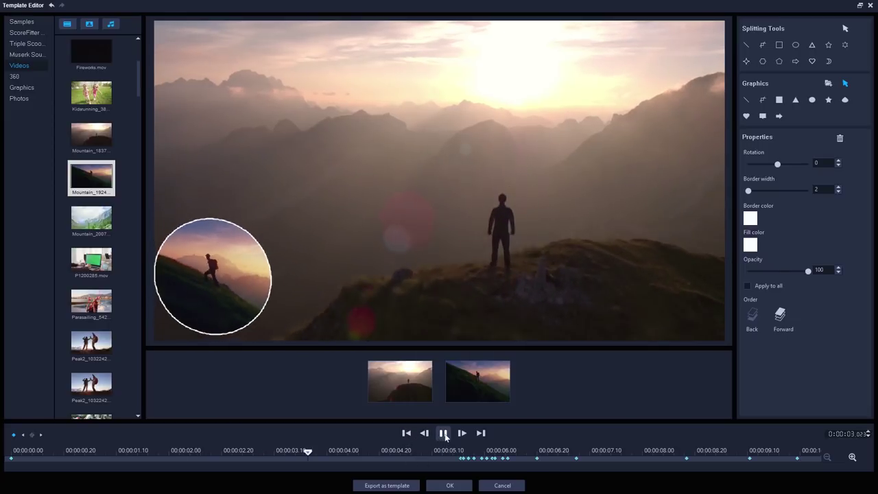